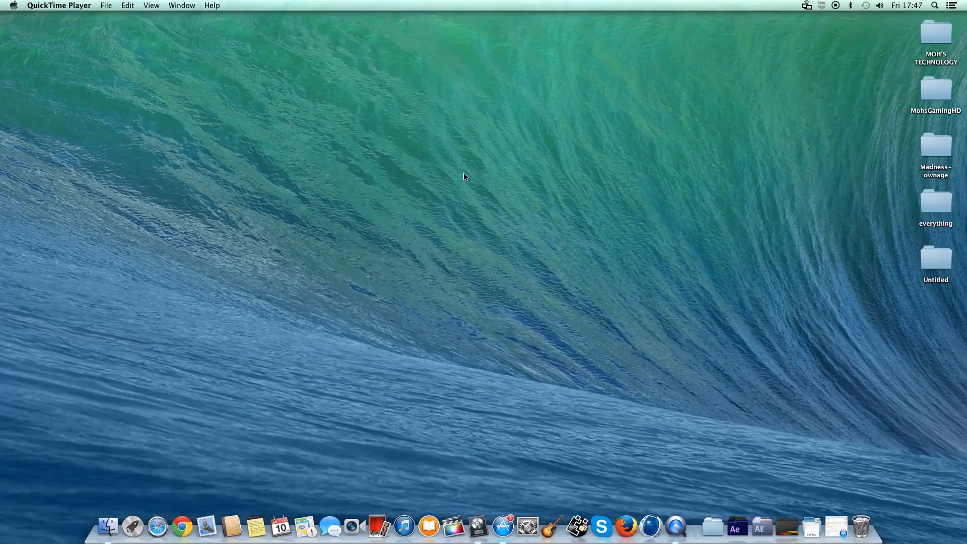
# Check the installed OS X version in About This Mac and dismiss the summary
pyautogui.click(464, 176)
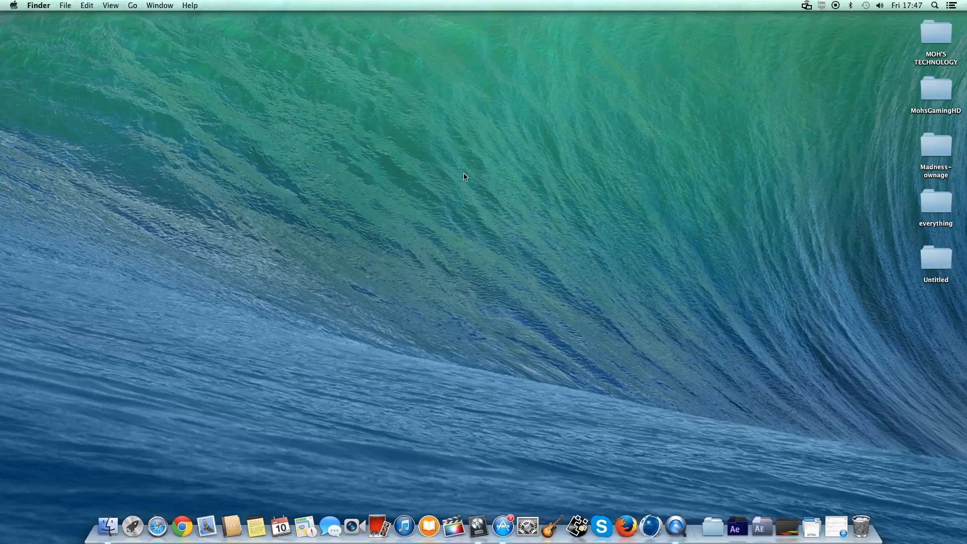
pyautogui.click(13, 5)
pyautogui.click(21, 18)
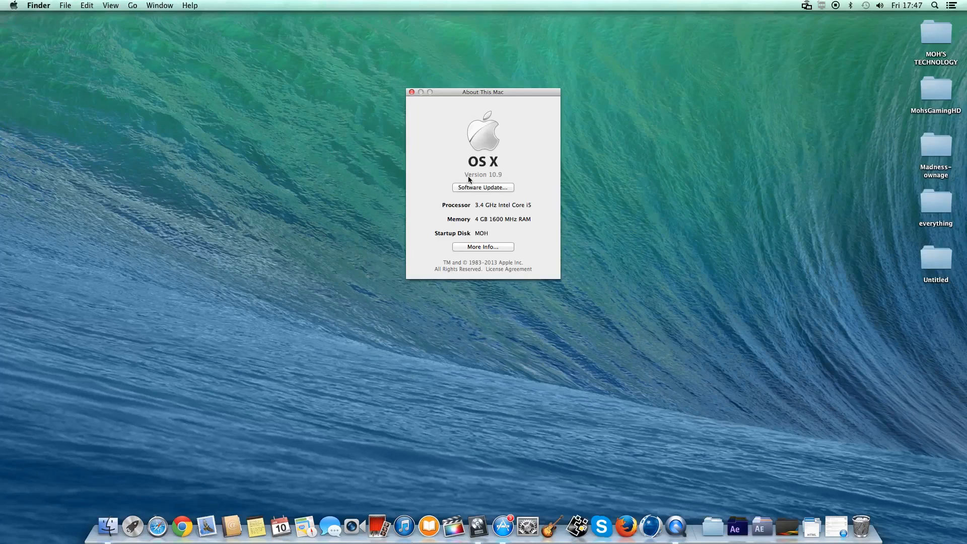
pyautogui.click(410, 92)
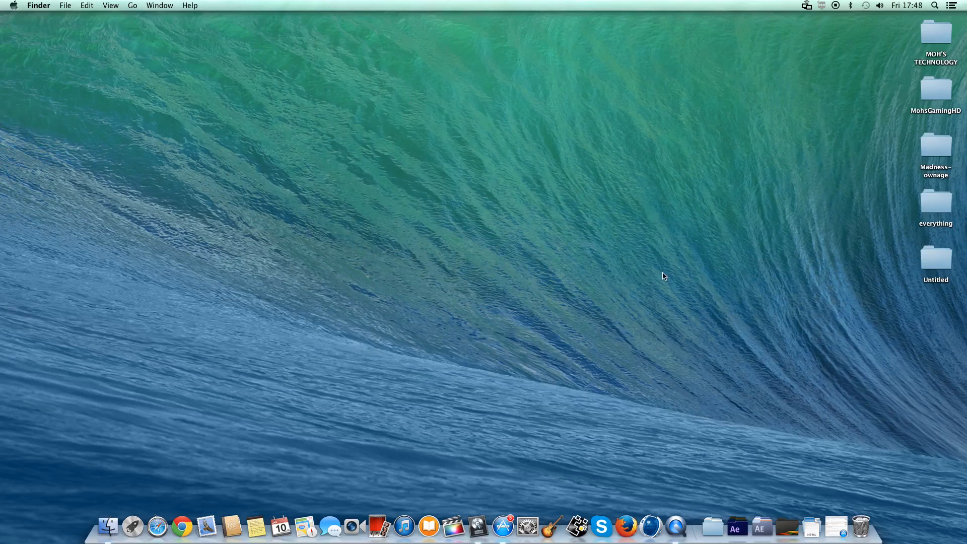
# Start installing OS X Update 10.9.1 from App Store Updates, letting the Mac restart
pyautogui.click(839, 529)
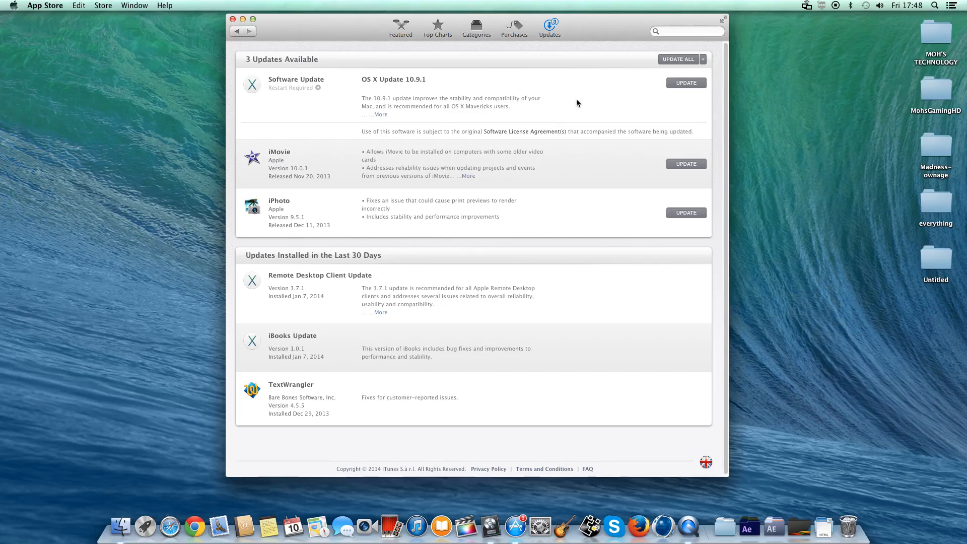
pyautogui.click(674, 86)
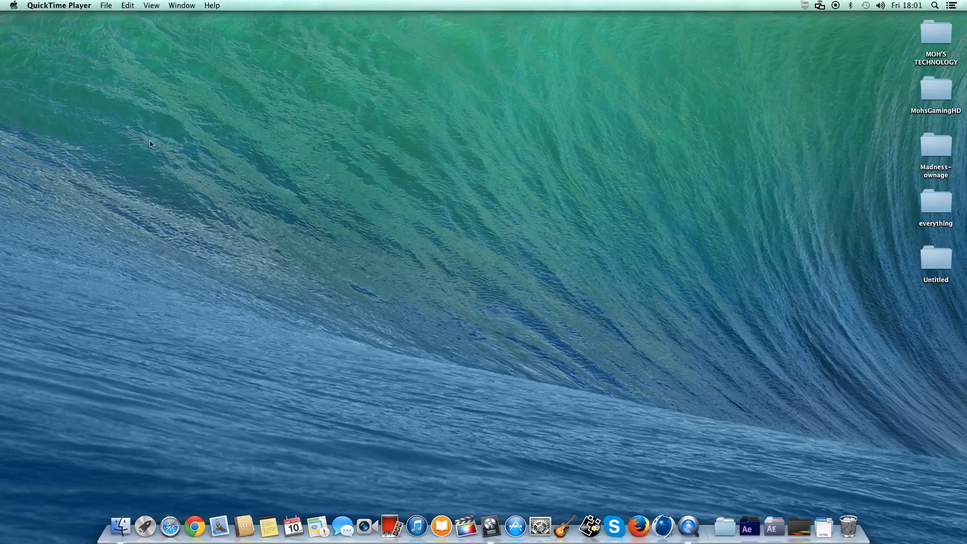
pyautogui.click(15, 7)
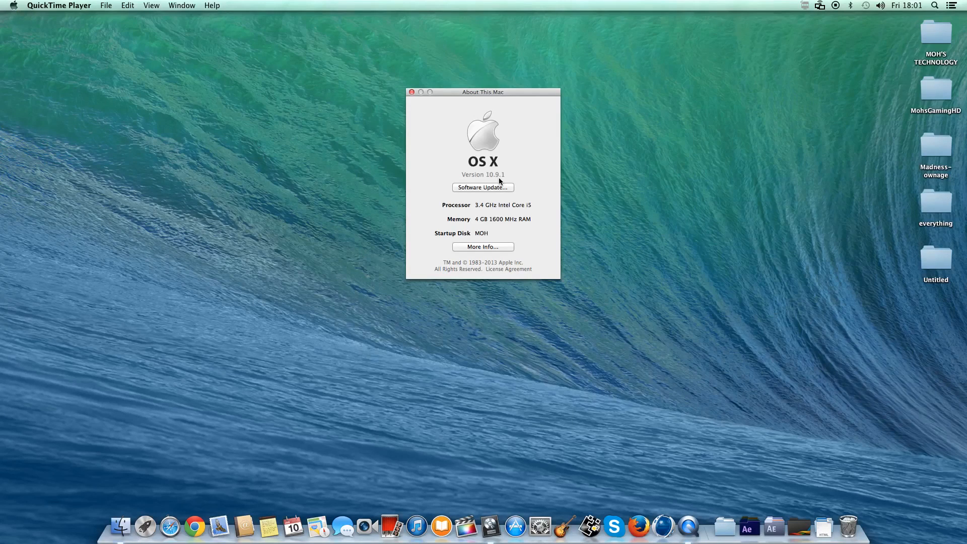
pyautogui.moveTo(488, 92); pyautogui.dragTo(480, 100)
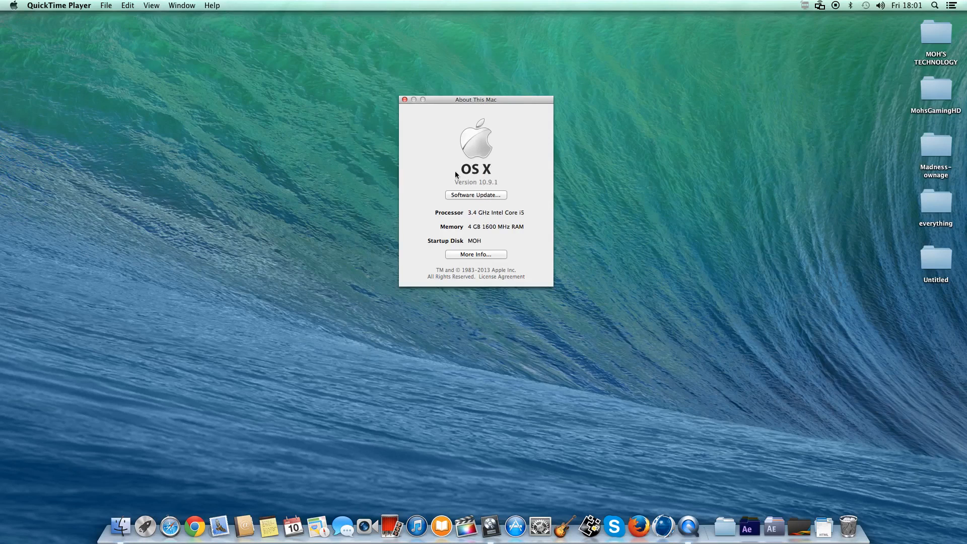
pyautogui.click(403, 99)
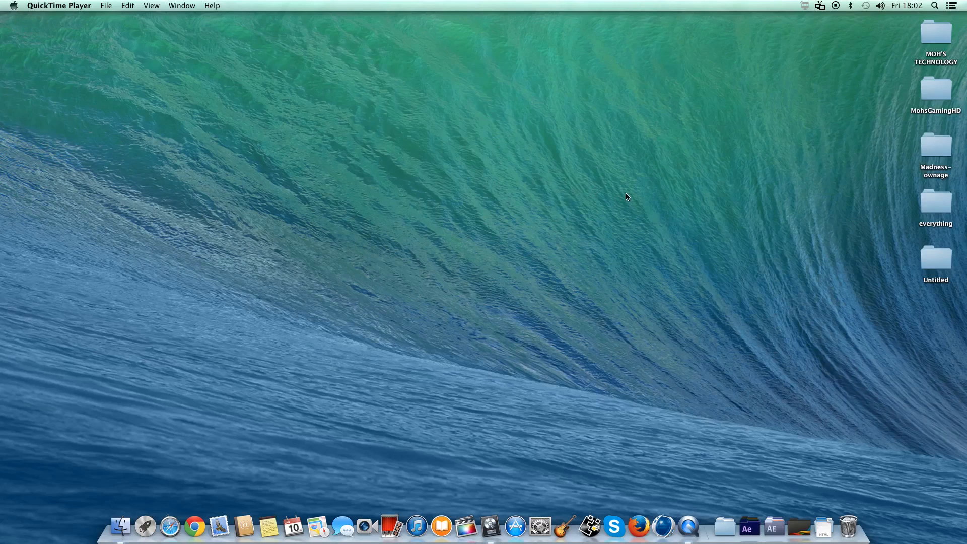
# Launch MultiBeast through Spotlight and position its window
pyautogui.click(937, 7)
pyautogui.write('mul')
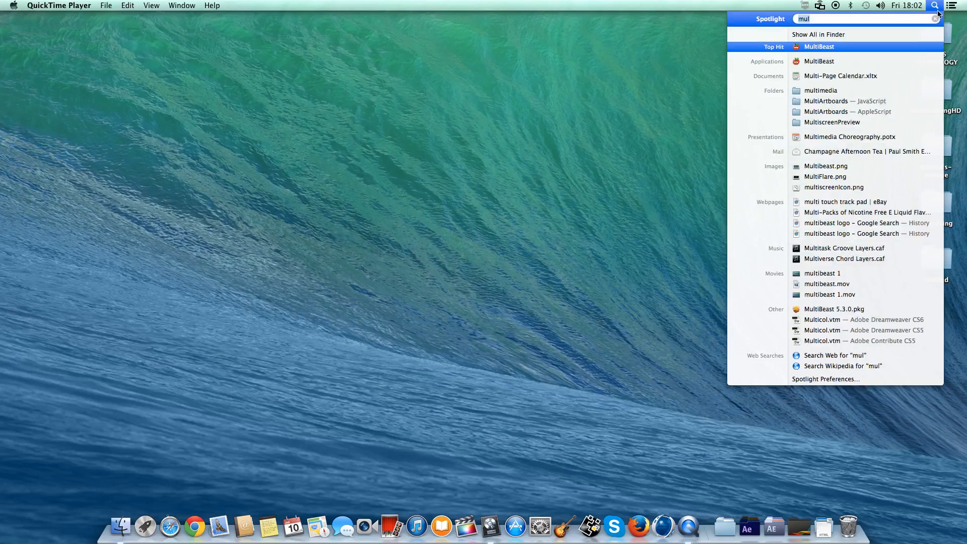
pyautogui.press('Return')
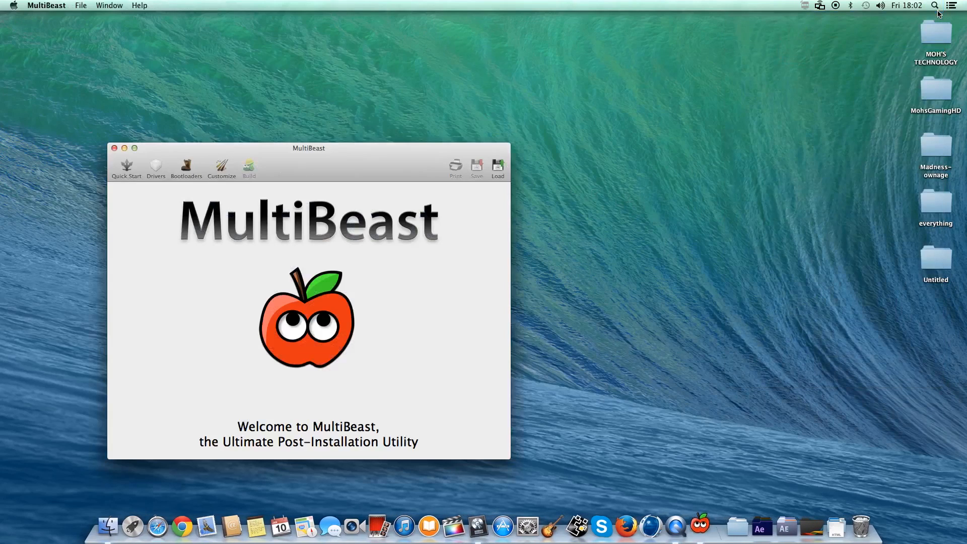
pyautogui.moveTo(387, 161); pyautogui.dragTo(508, 92)
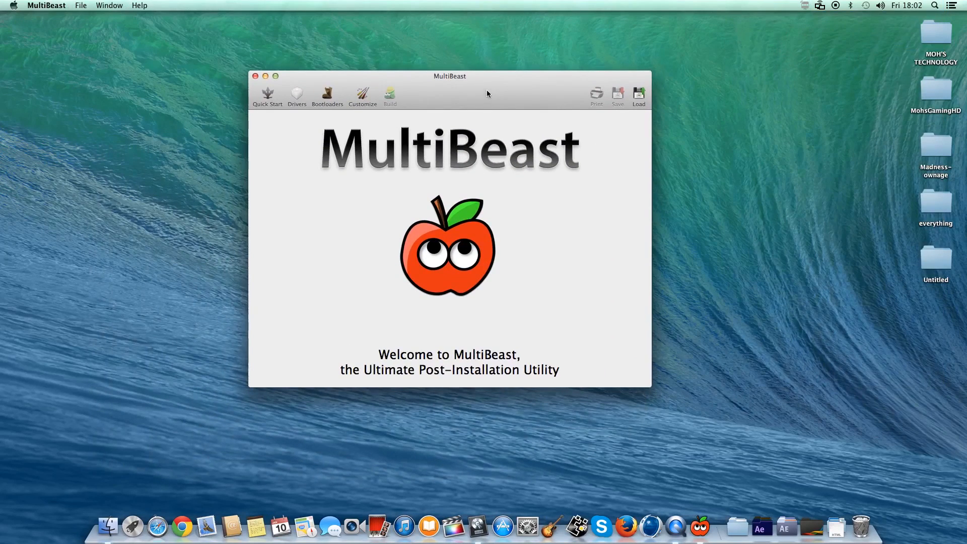
# Select Realtek ALCxxx > Without DSDT > ALC887/888b Current v100302 and review the build configuration
pyautogui.click(286, 137)
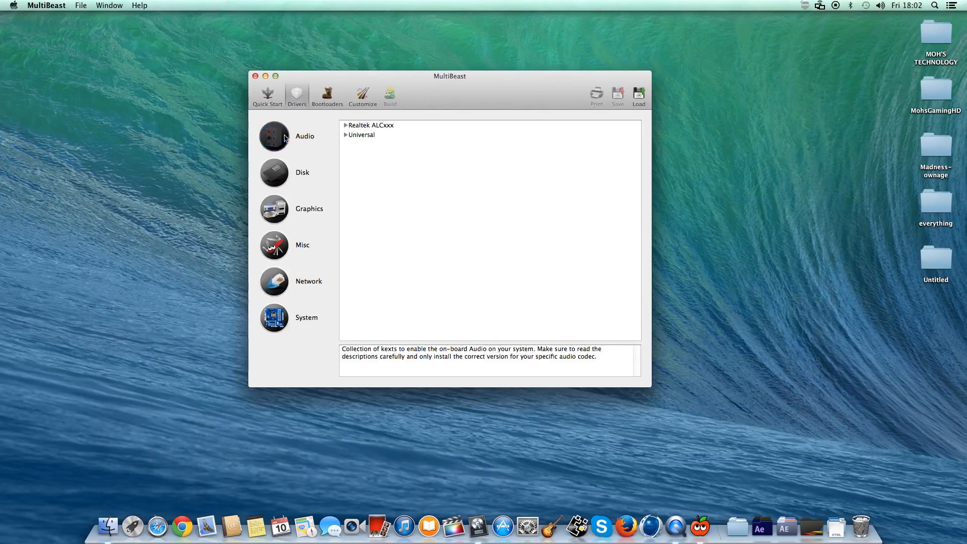
pyautogui.click(345, 125)
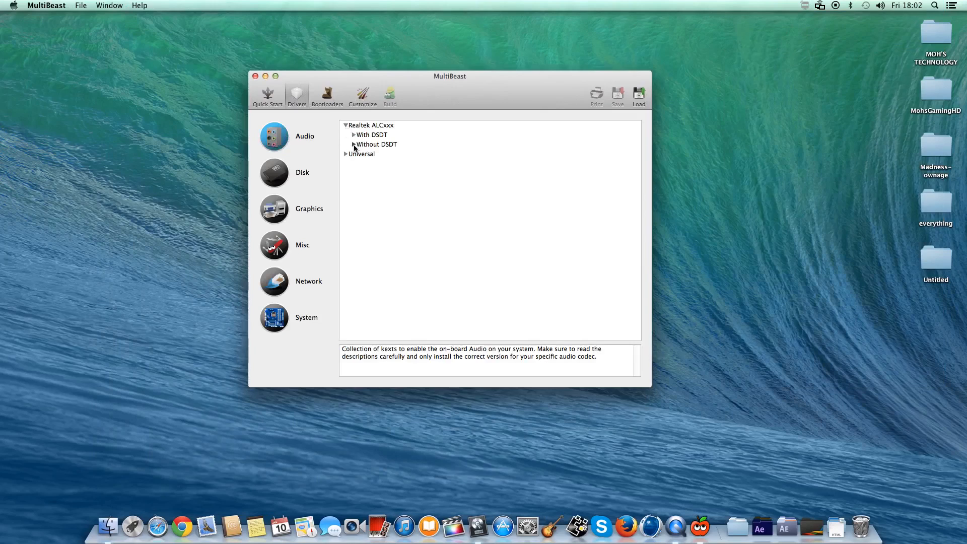
pyautogui.click(353, 143)
pyautogui.click(368, 163)
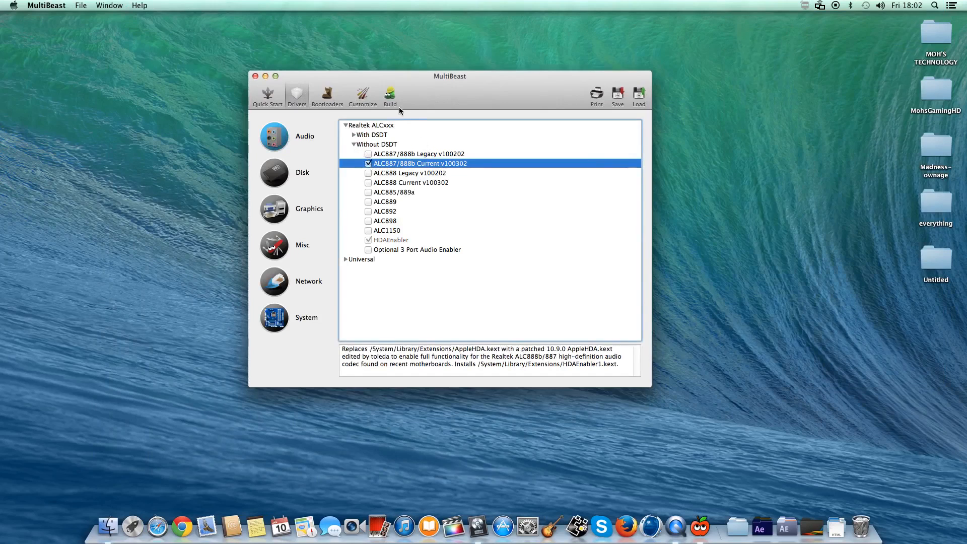
pyautogui.click(390, 96)
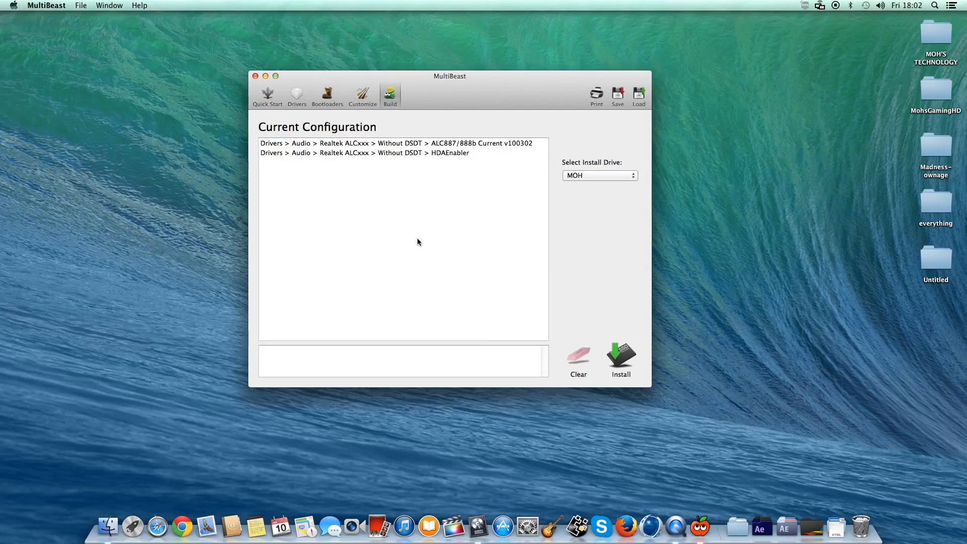
# Quit MultiBeast with Cmd+Q, leaving the bare desktop
pyautogui.press('super+q')
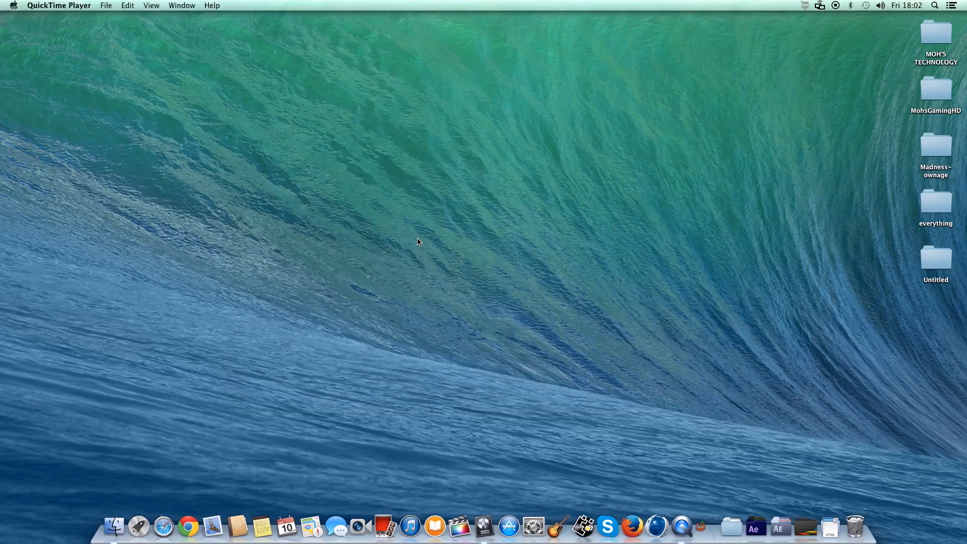